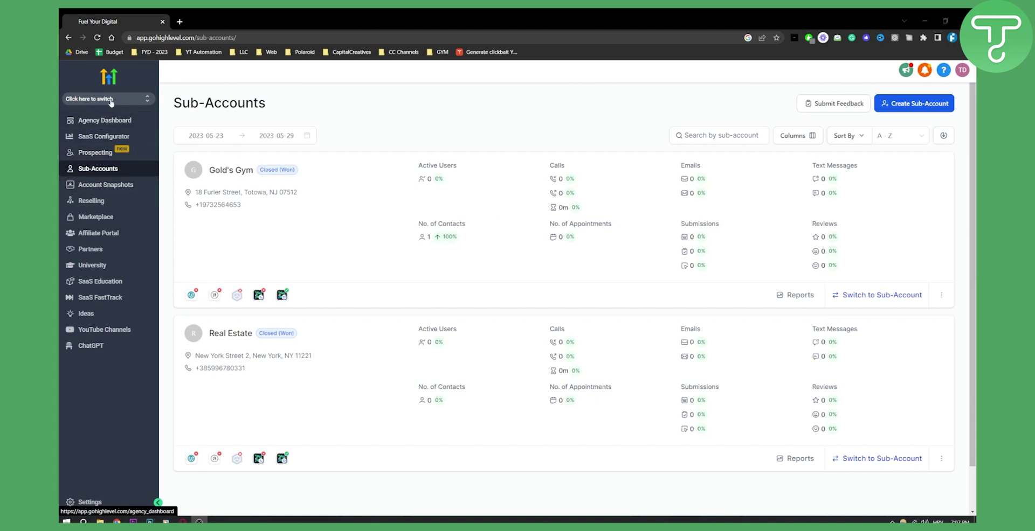
- Switch from the agency view into the Gold's Gym sub-account
click(147, 99)
click(318, 215)
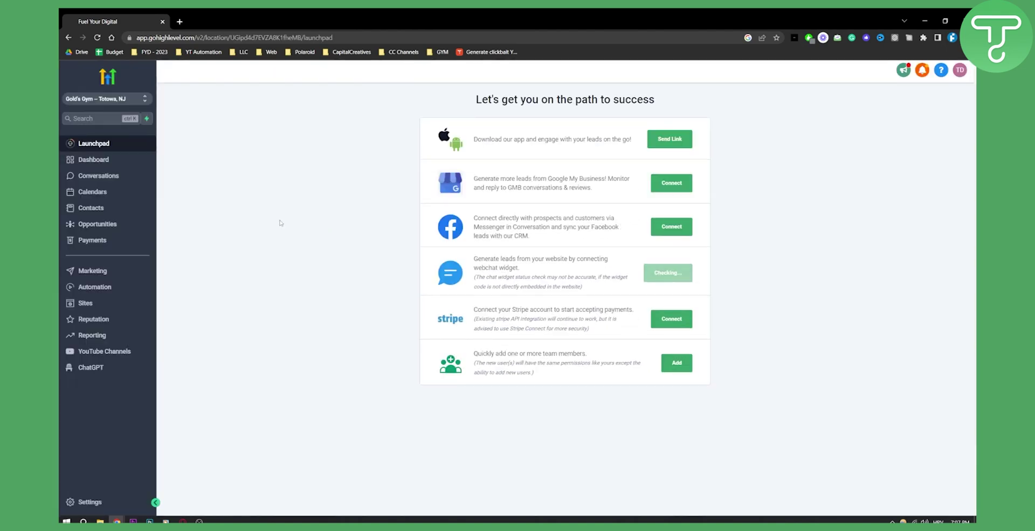
- Under Sites, browse the Memberships Dashboard, Analytics and Settings pages
click(87, 303)
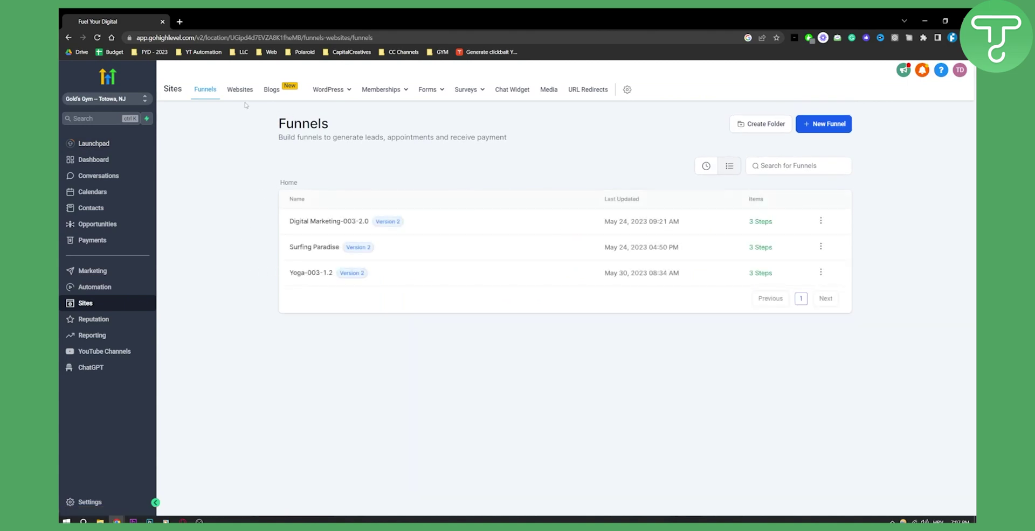
mouse_move(377, 94)
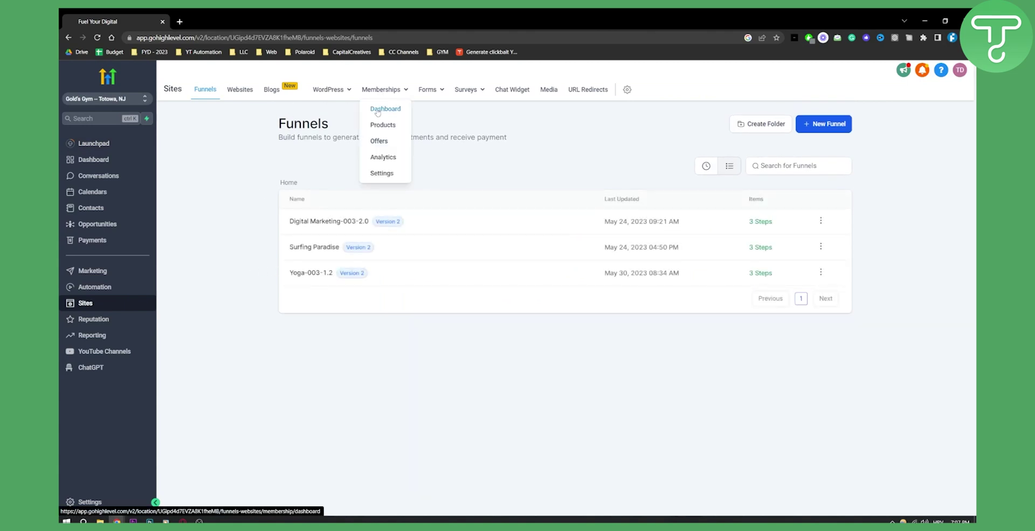
click(378, 110)
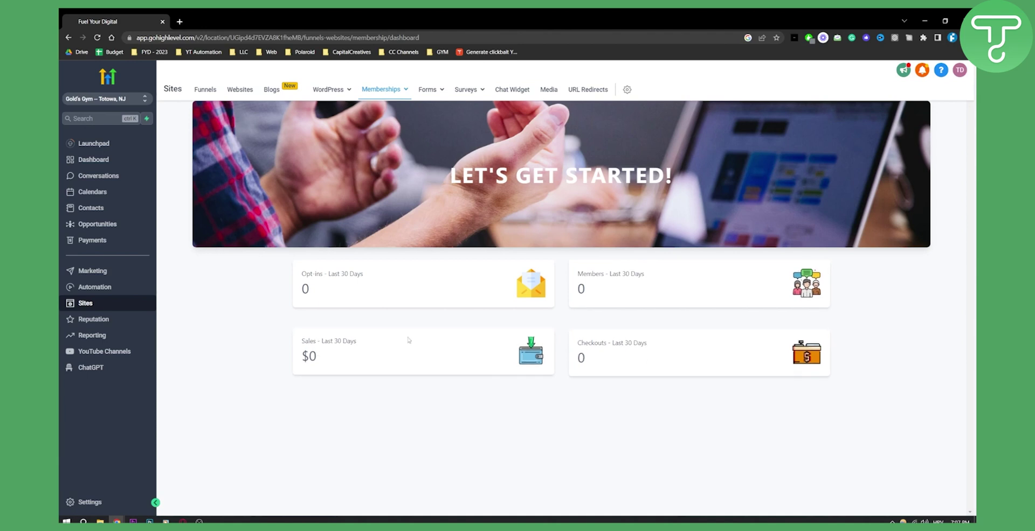
mouse_move(394, 94)
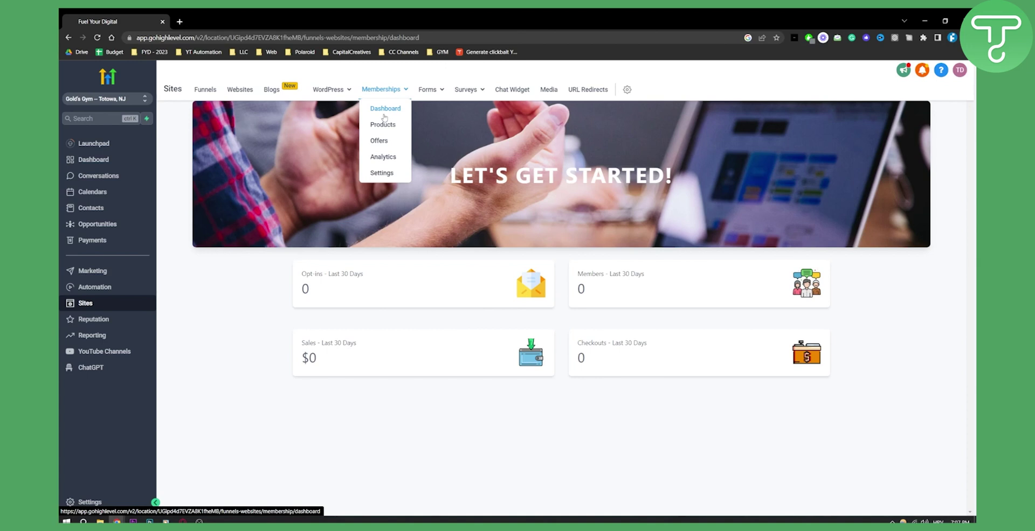
click(381, 157)
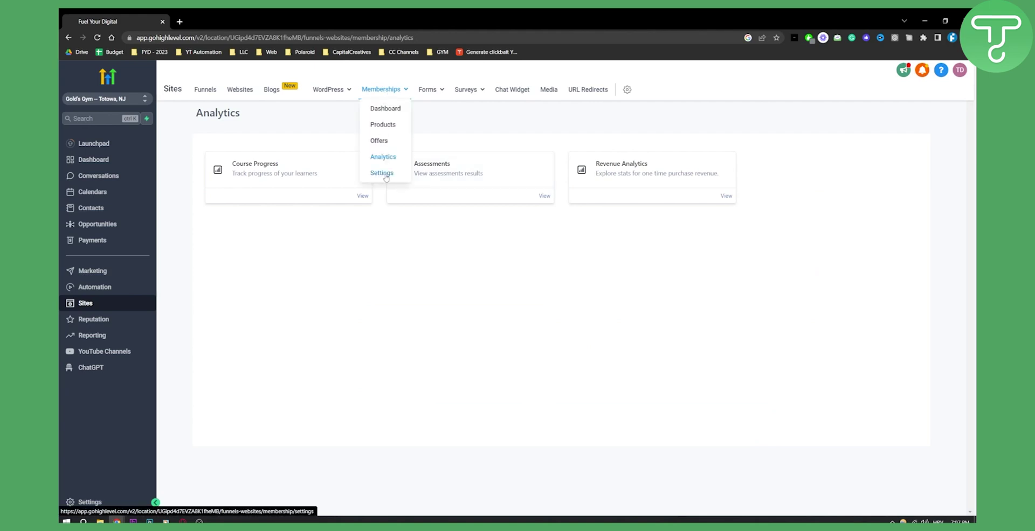
click(385, 174)
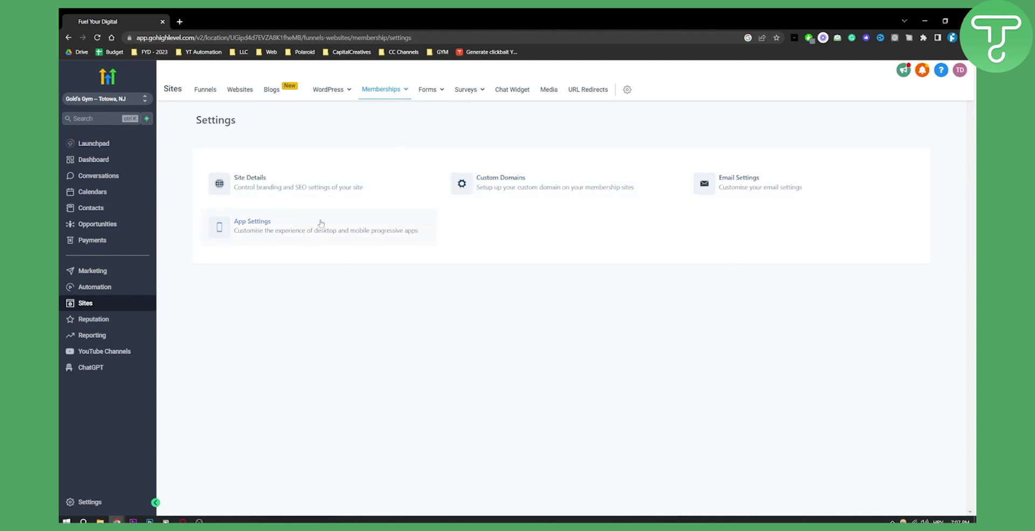
click(401, 94)
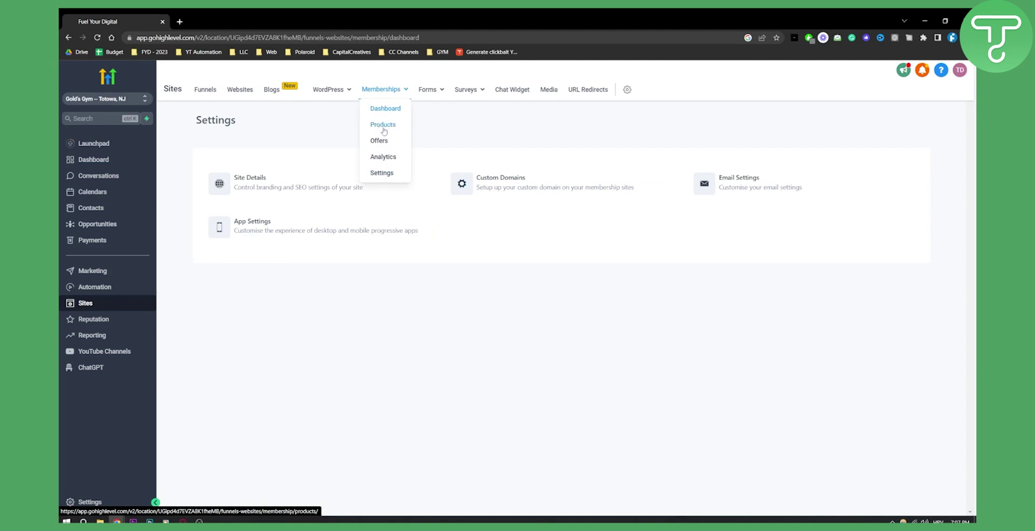
- Create a custom 'Build your own' membership product named 'Creative Course'
click(387, 129)
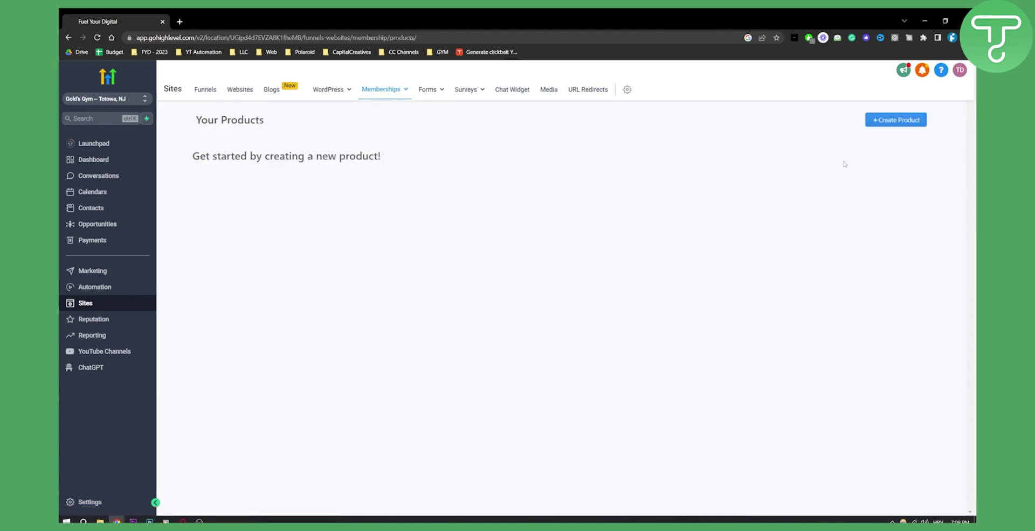
click(905, 122)
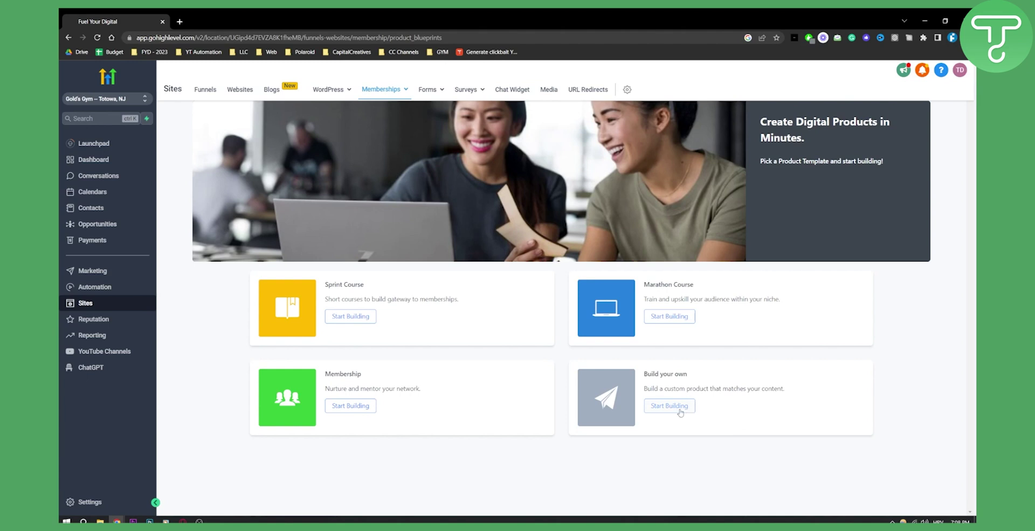
click(681, 413)
click(502, 197)
triple_click(502, 198)
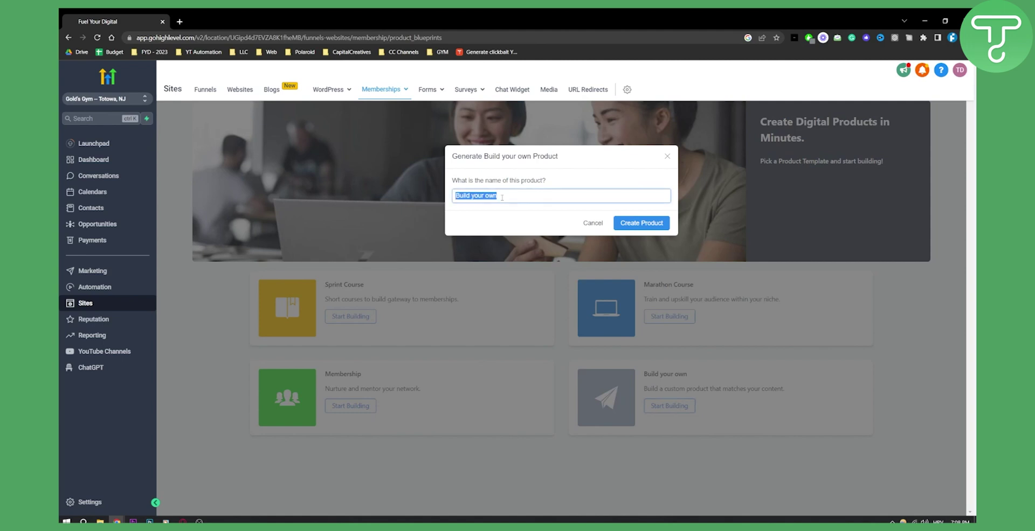
text(Creative Course)
click(656, 227)
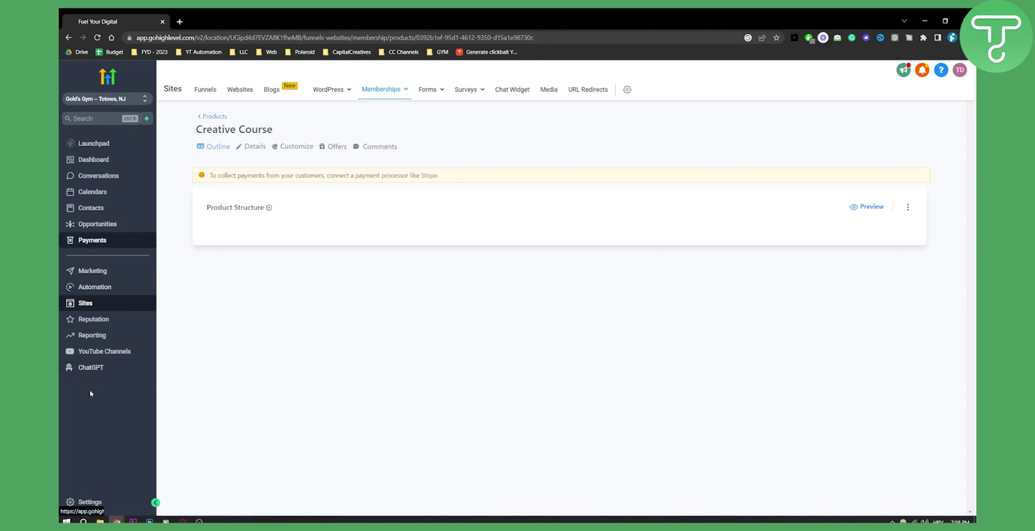
middle_click(97, 504)
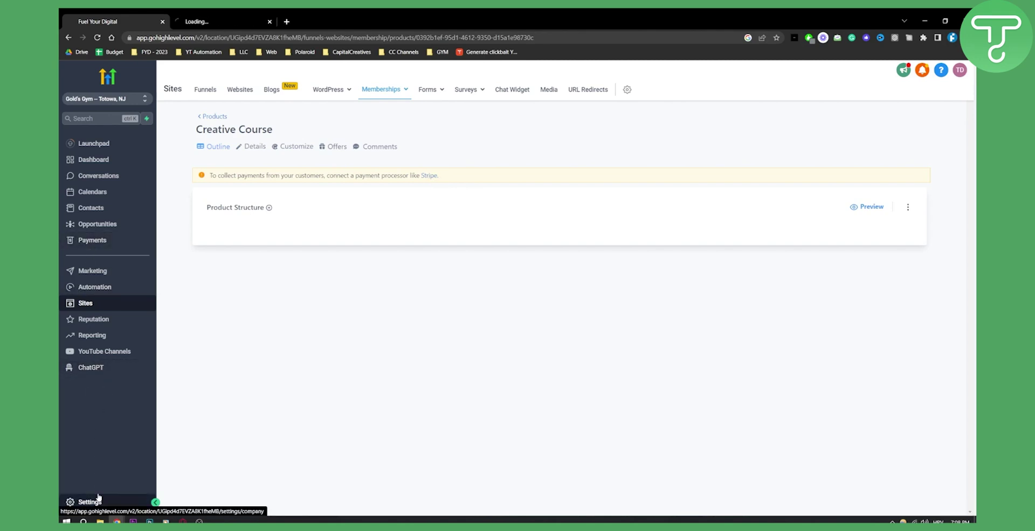
click(214, 26)
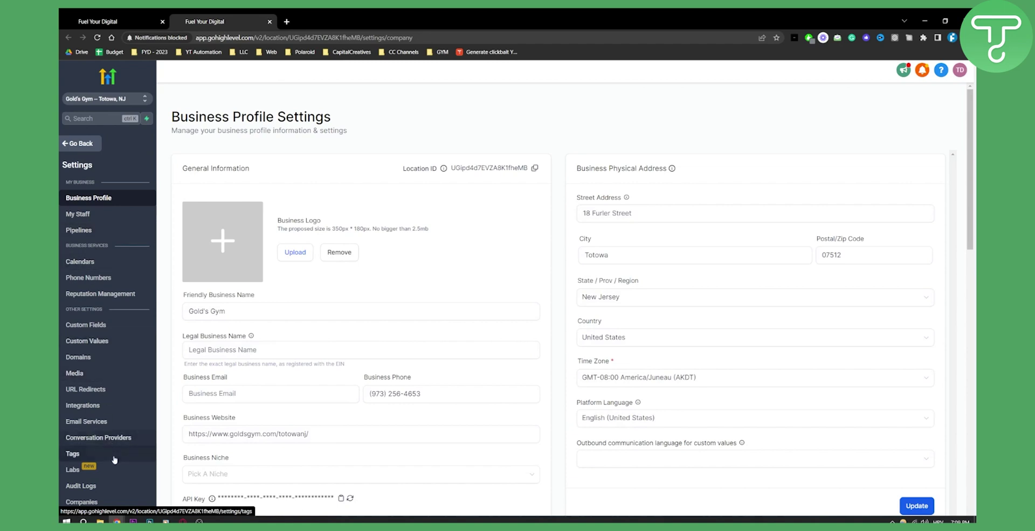
click(94, 406)
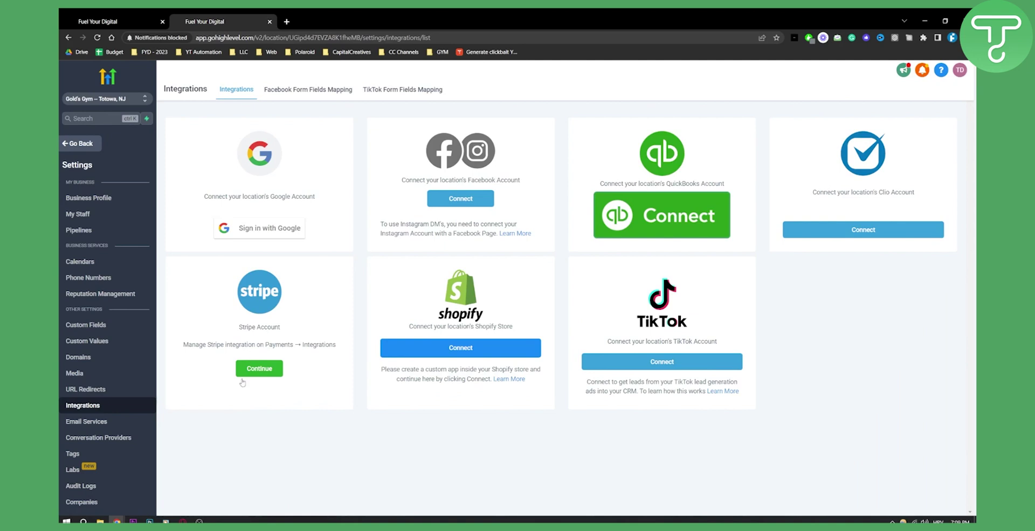
key(ctrl+Tab)
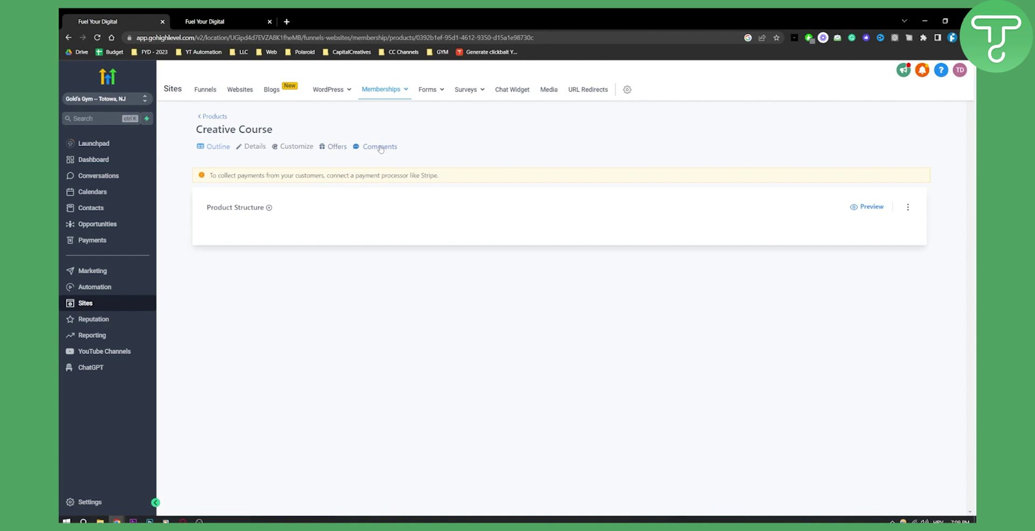
- Preview Creative Course as a member in a new tab, then return to the product page
click(869, 207)
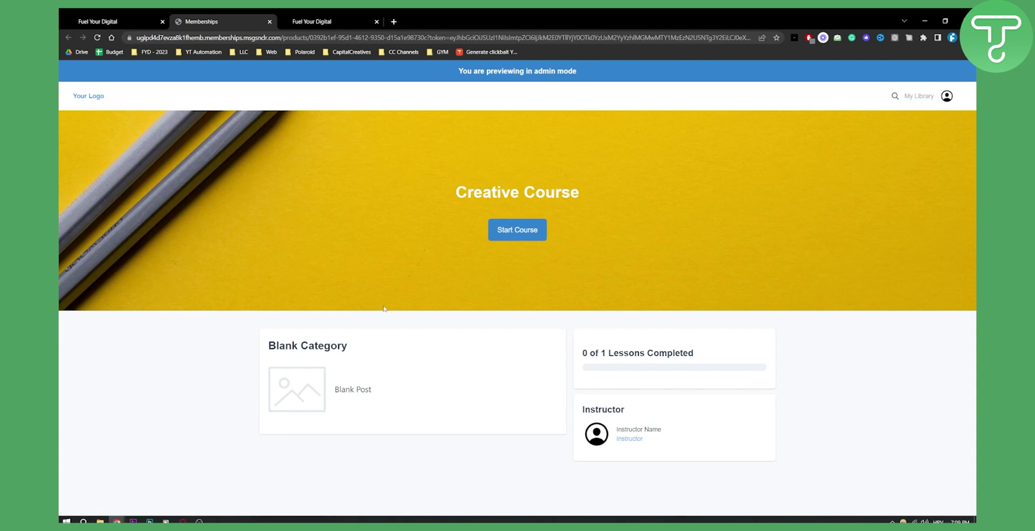
click(132, 17)
click(910, 208)
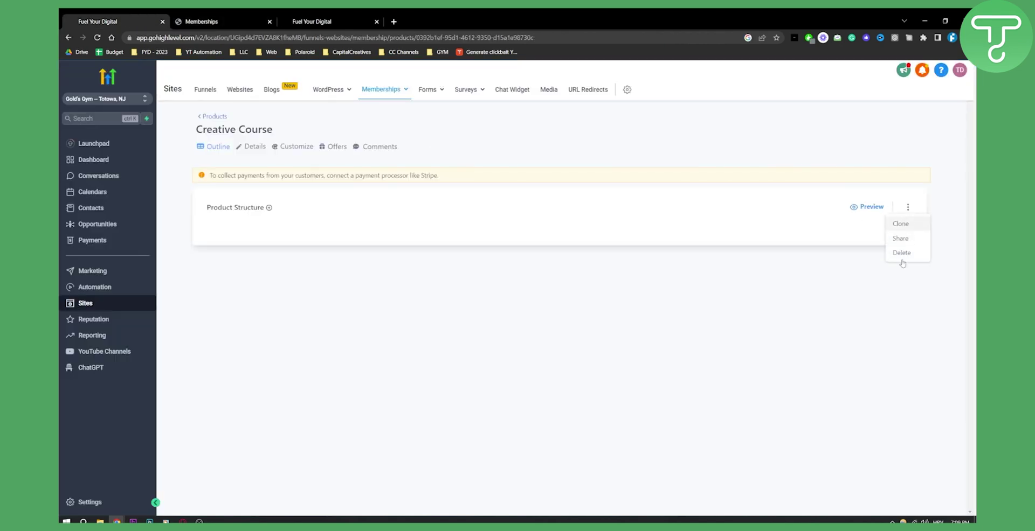
- Open the Creative Course product details form and scroll through it
click(365, 160)
click(251, 151)
scroll(423, 230, down, 2)
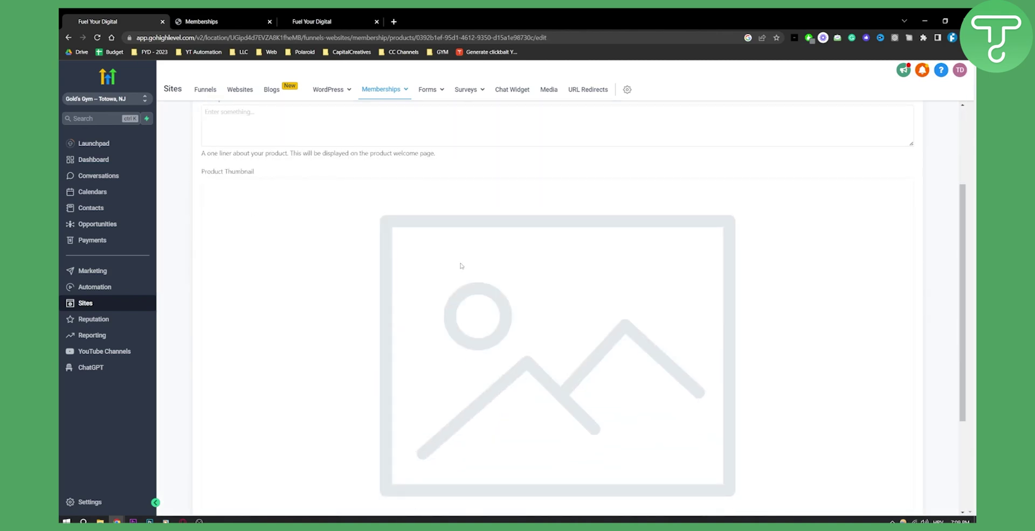
scroll(461, 265, down, 2)
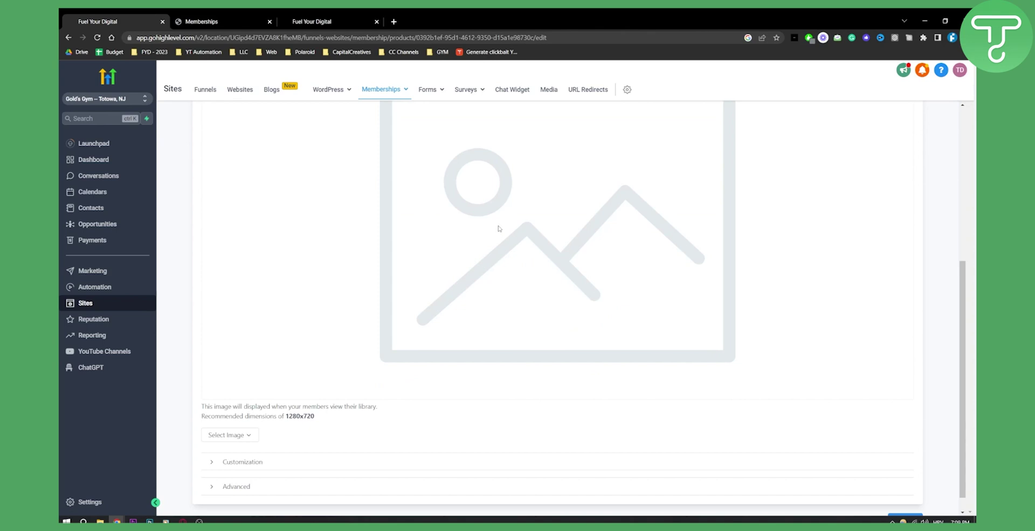
scroll(495, 228, up, 3)
scroll(378, 323, down, 4)
- Review the thumbnail and instructor options, confirm no offers exist, and return to the outline
click(246, 417)
click(237, 444)
scroll(430, 401, down, 4)
scroll(230, 303, up, 2)
scroll(230, 318, up, 5)
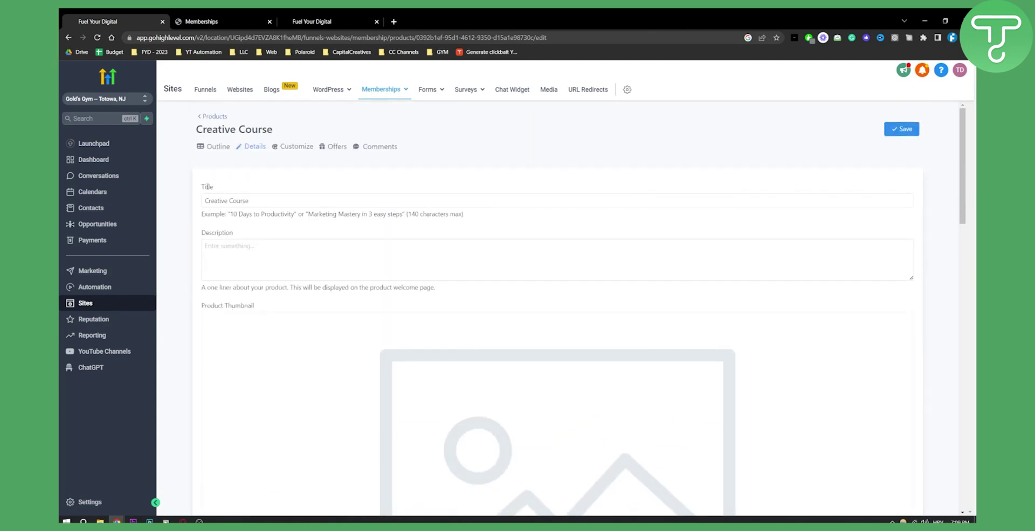
click(331, 147)
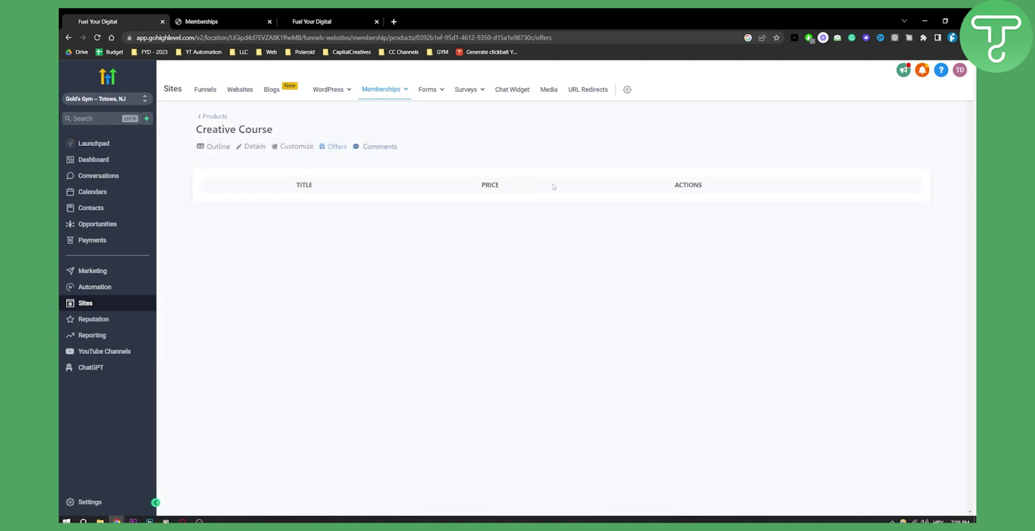
click(217, 147)
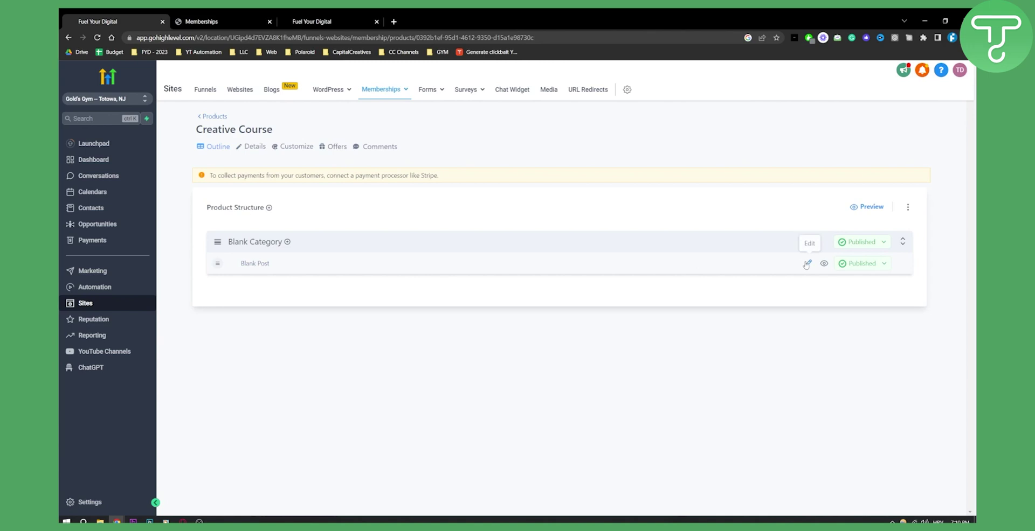
click(807, 264)
mouse_move(473, 265)
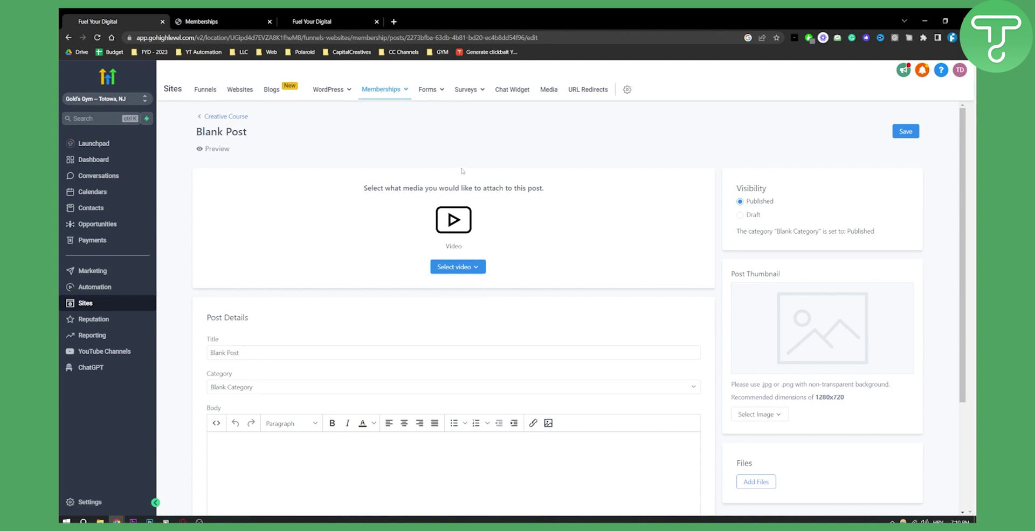
scroll(462, 171, down, 2)
drag(244, 263, 190, 275)
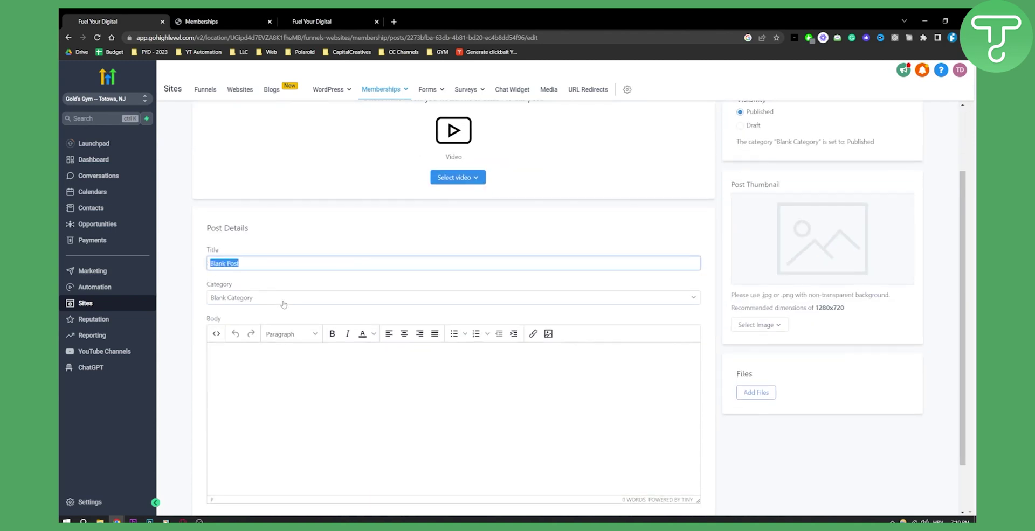
click(217, 304)
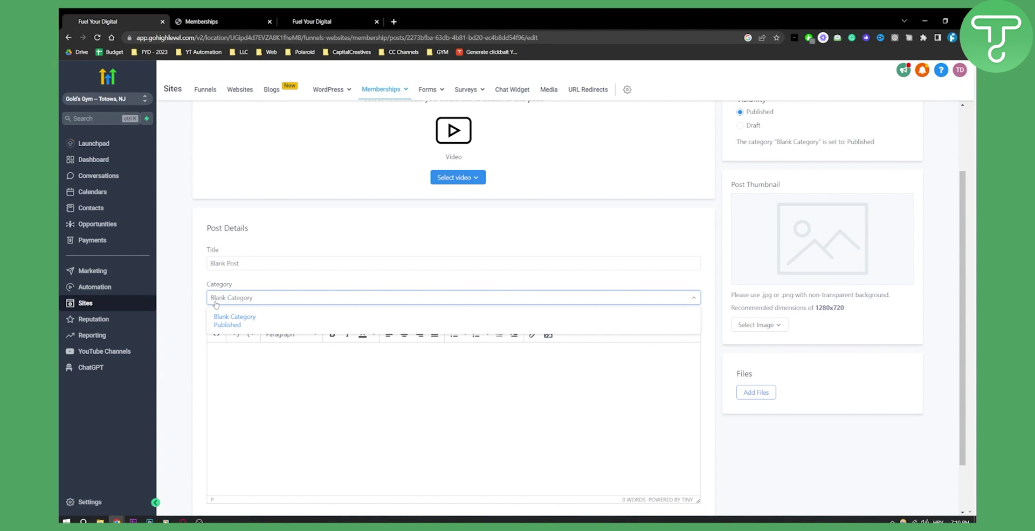
scroll(512, 280, up, 1)
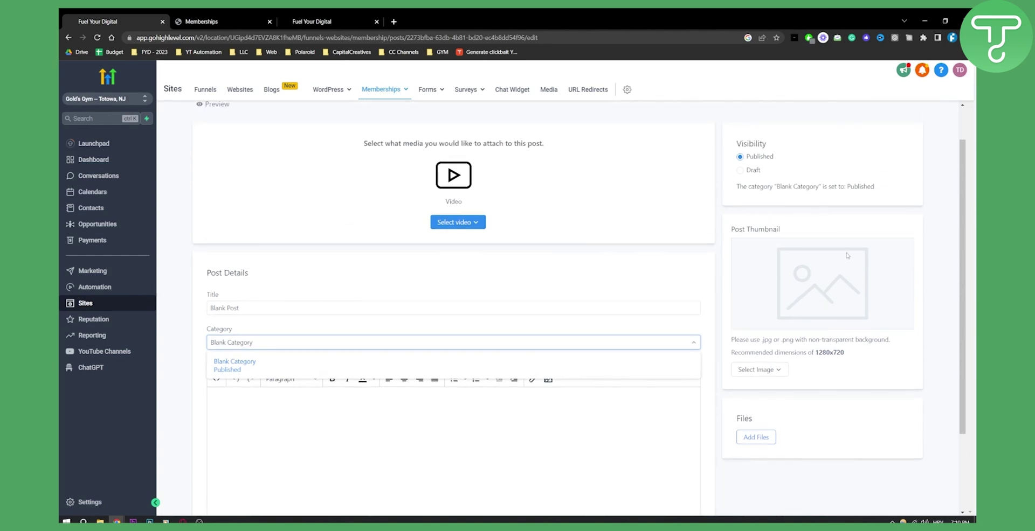
scroll(828, 263, down, 2)
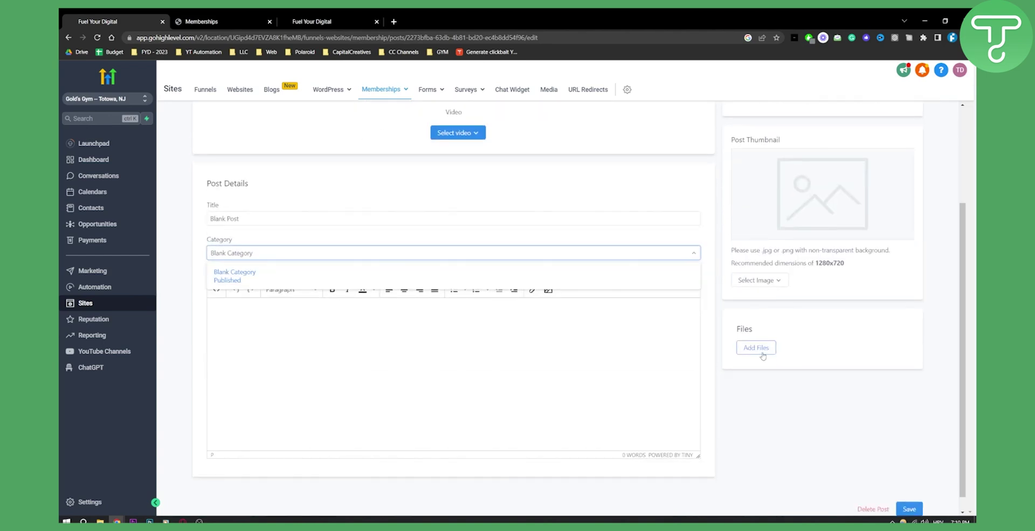
scroll(779, 359, down, 1)
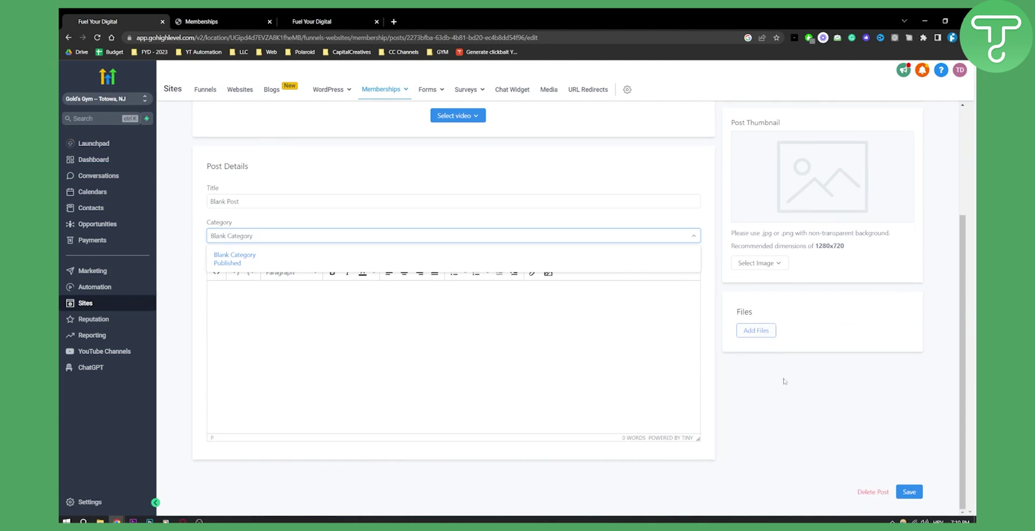
scroll(785, 381, up, 3)
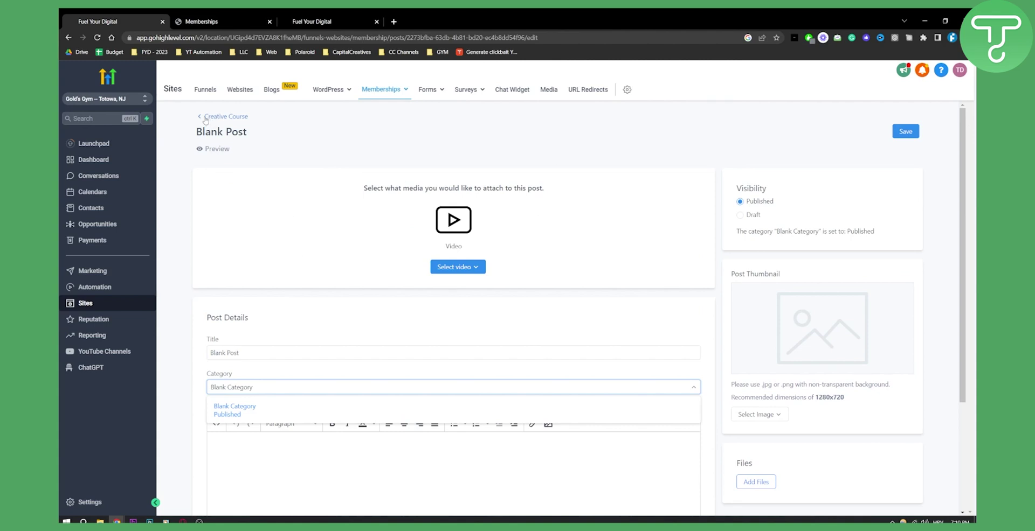
click(202, 121)
click(202, 120)
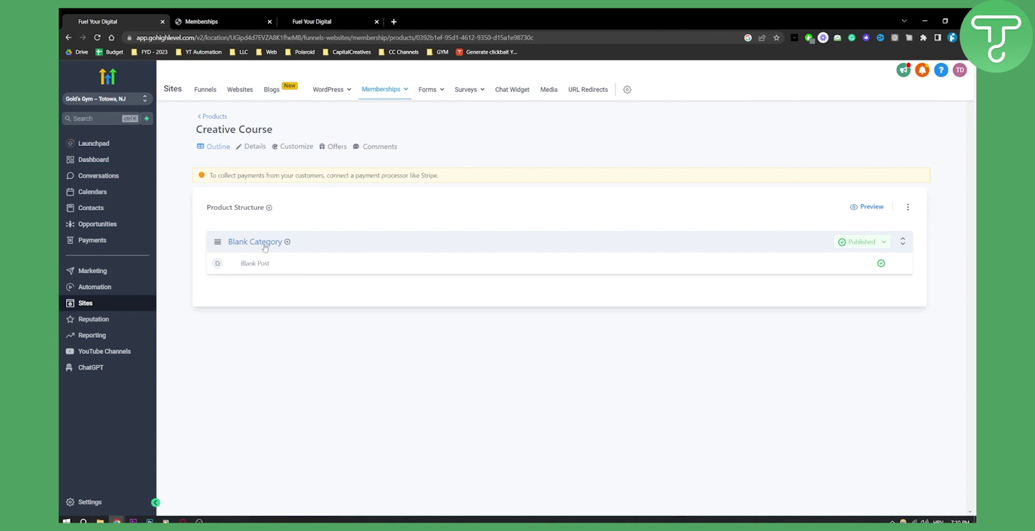
- Add a sub-category titled 'sub 2' under Blank Category
click(909, 209)
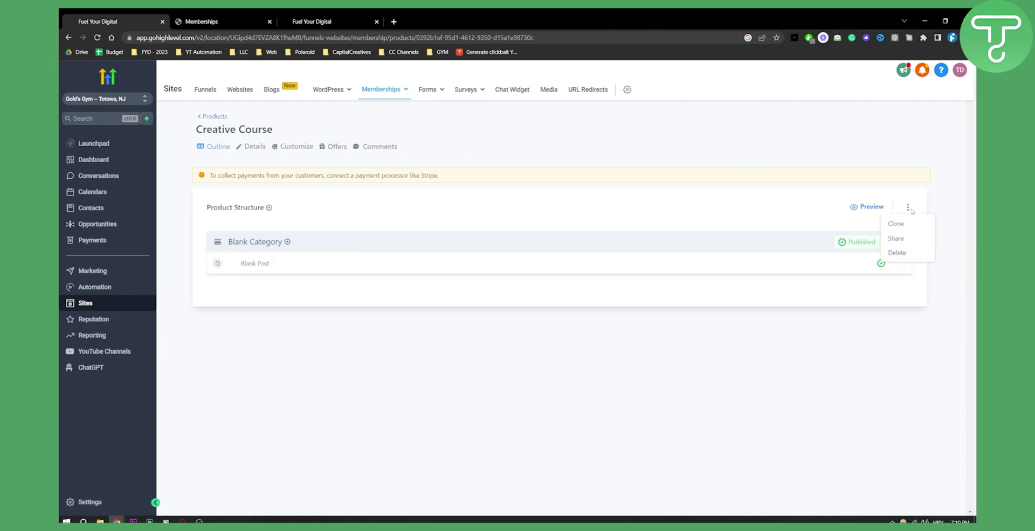
click(703, 289)
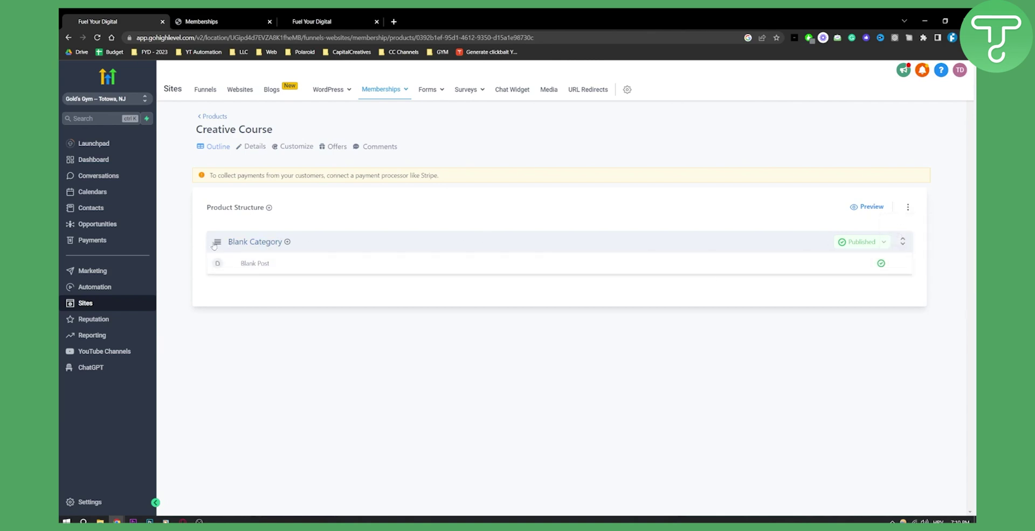
click(287, 243)
click(286, 282)
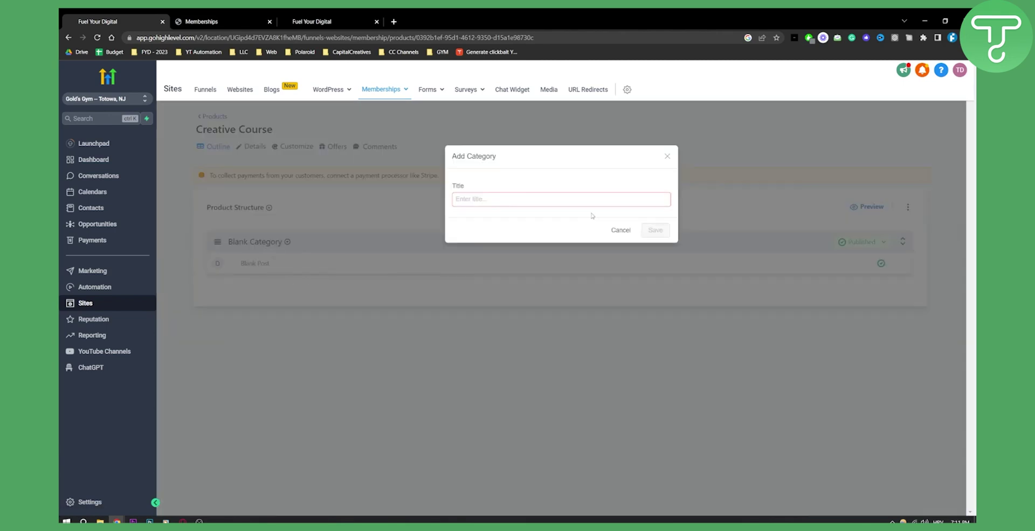
click(577, 202)
text(sub 2)
click(655, 230)
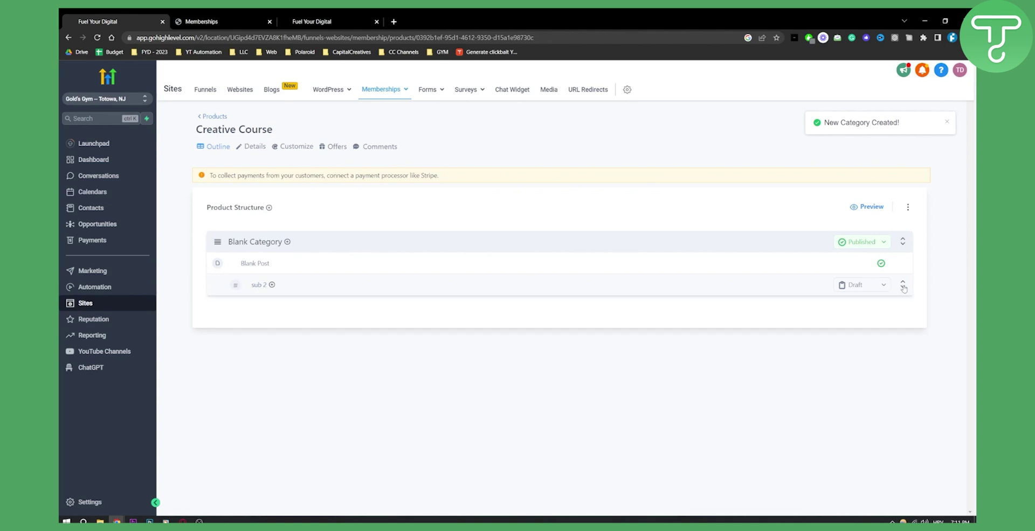
- Leave sub 2's status as draft and open its category details page
triple_click(249, 307)
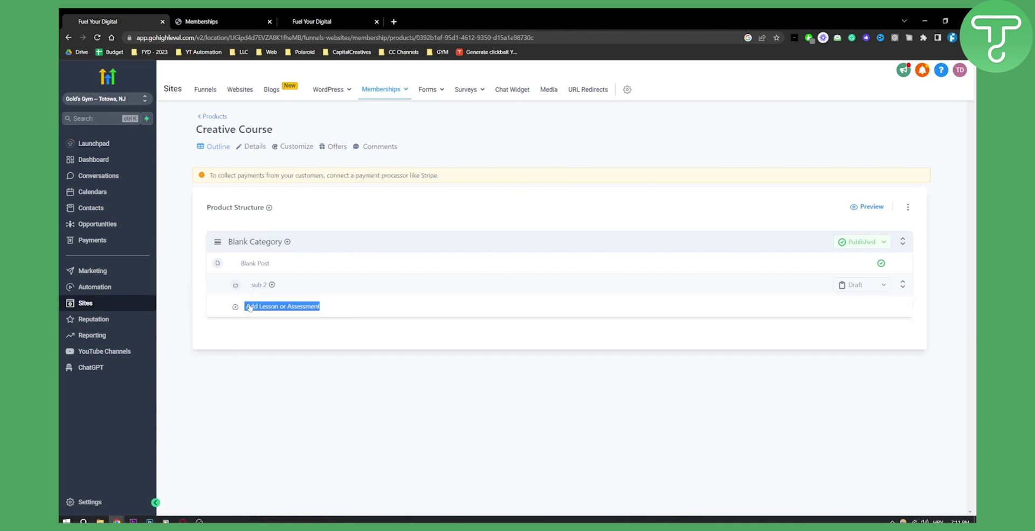
click(237, 288)
right_click(235, 288)
click(866, 284)
click(884, 285)
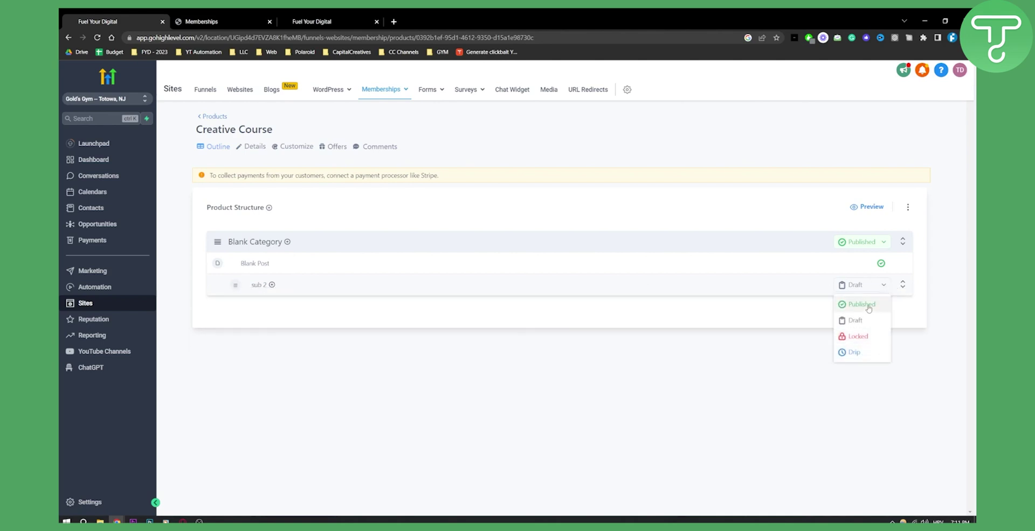
click(566, 429)
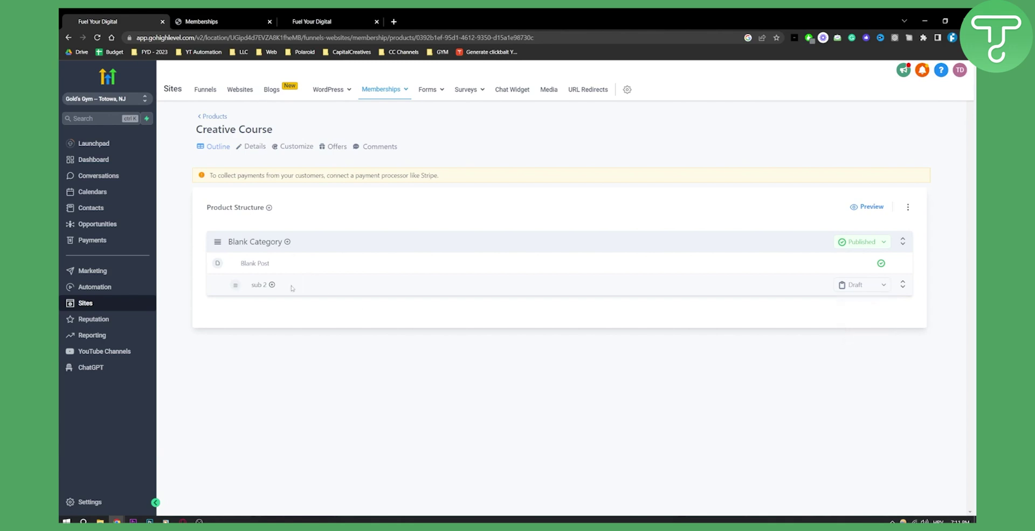
click(258, 289)
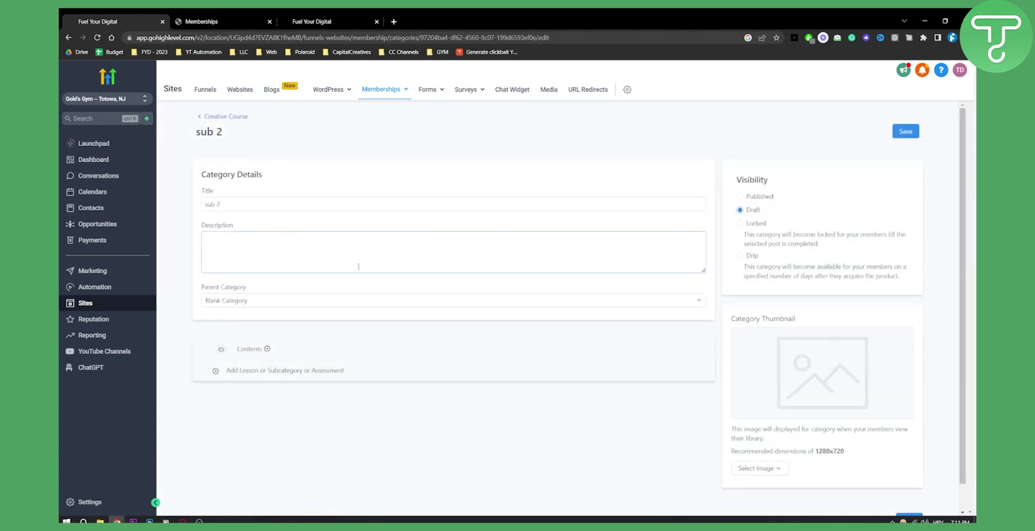
- Return to the Creative Course outline through the breadcrumb link
click(203, 118)
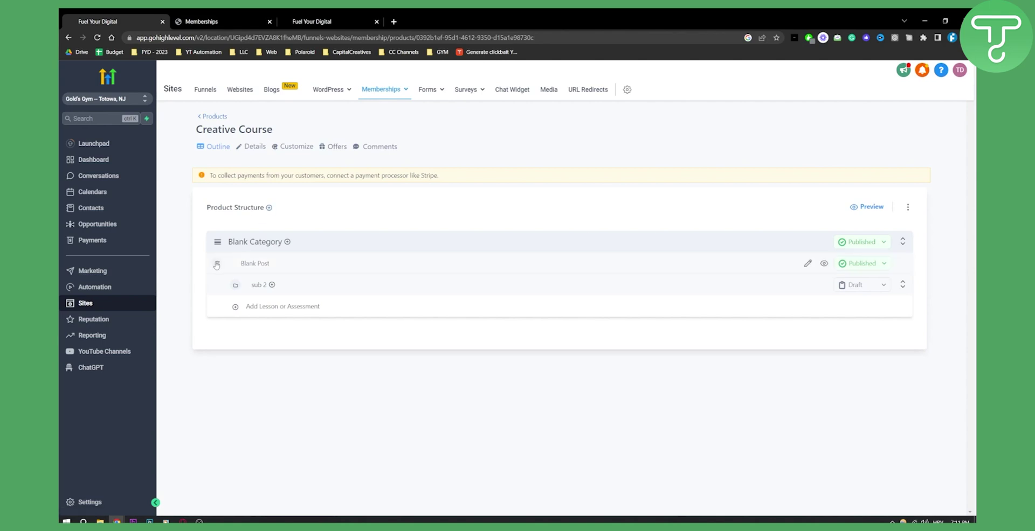
mouse_move(808, 270)
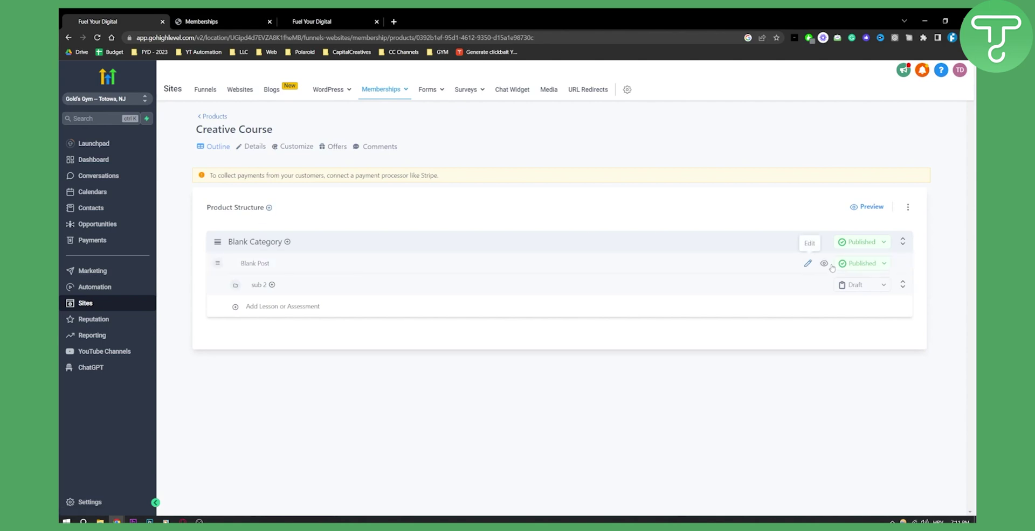